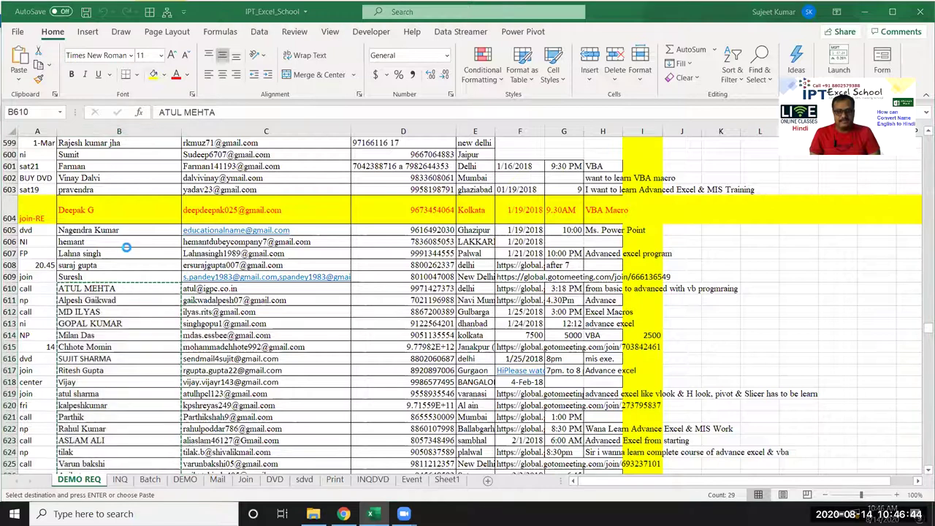
Step: Start a new blank workbook, Book1, for the copied names
{"action": "key", "text": "ctrl+n"}
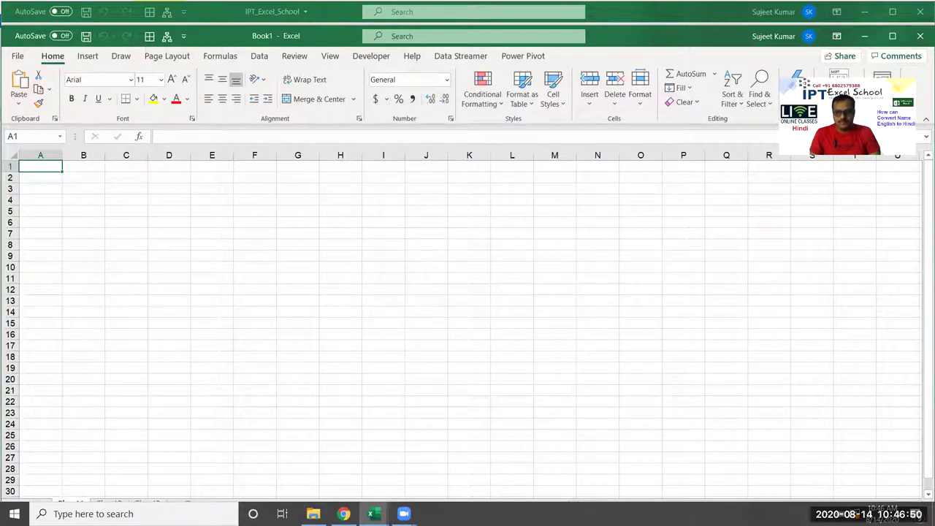
Step: Paste the 29 names into A1:A29 of Book1, maximize the window and autofit column A
{"action": "left_click", "coordinate": [83, 188]}
{"action": "left_click", "coordinate": [43, 167]}
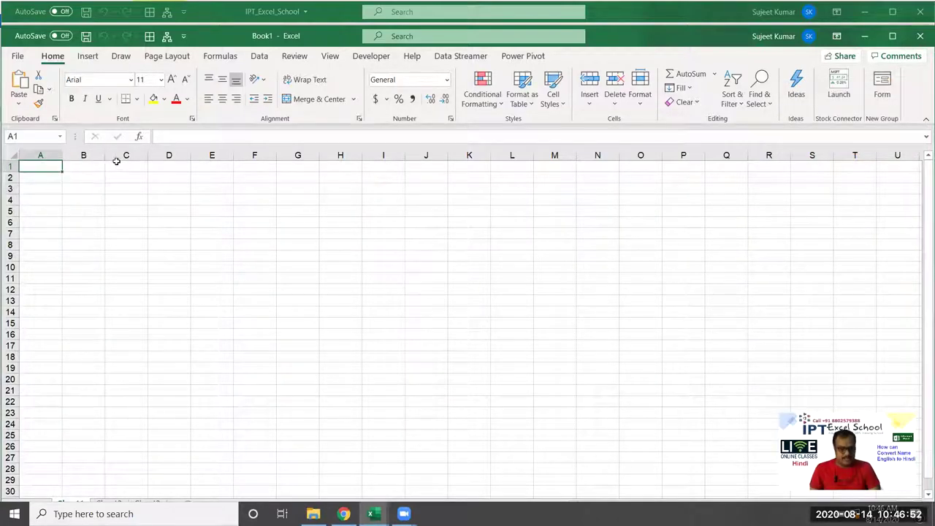
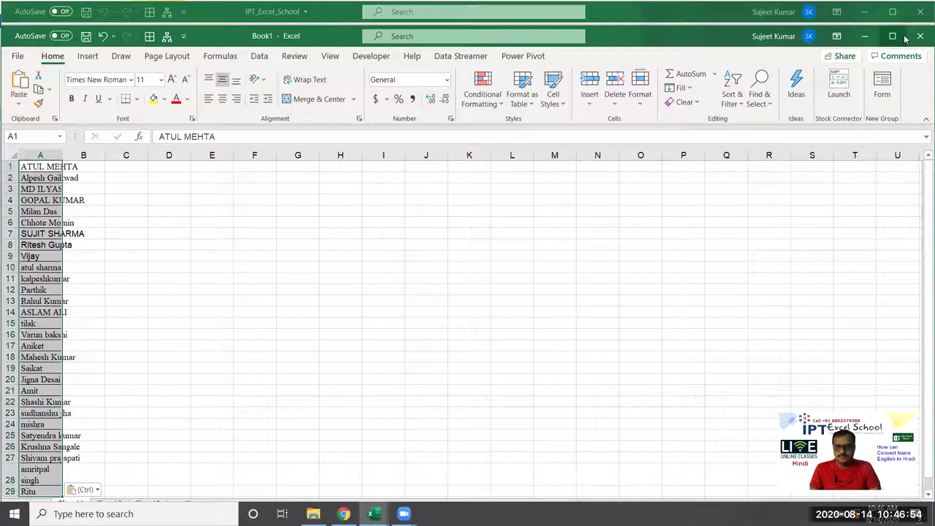
{"action": "left_click", "coordinate": [892, 36]}
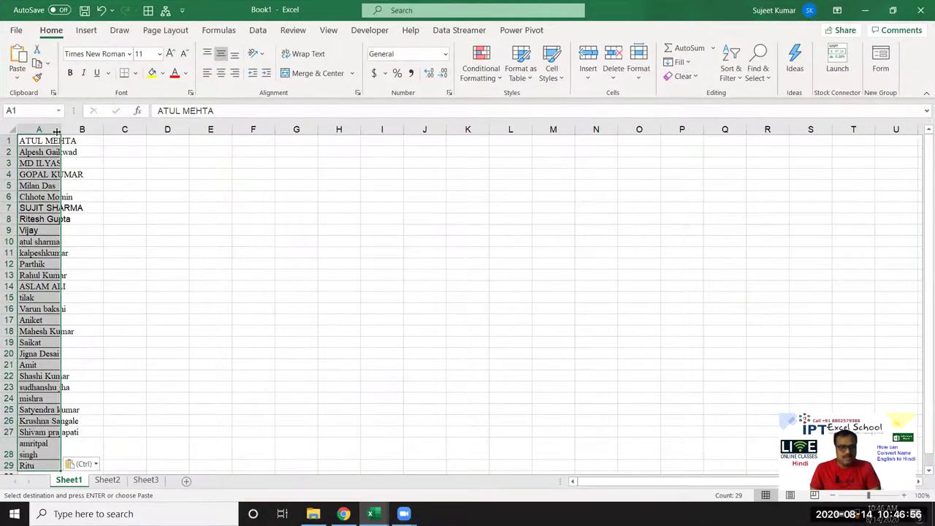
{"action": "double_click", "coordinate": [57, 130]}
{"action": "left_click", "coordinate": [69, 140]}
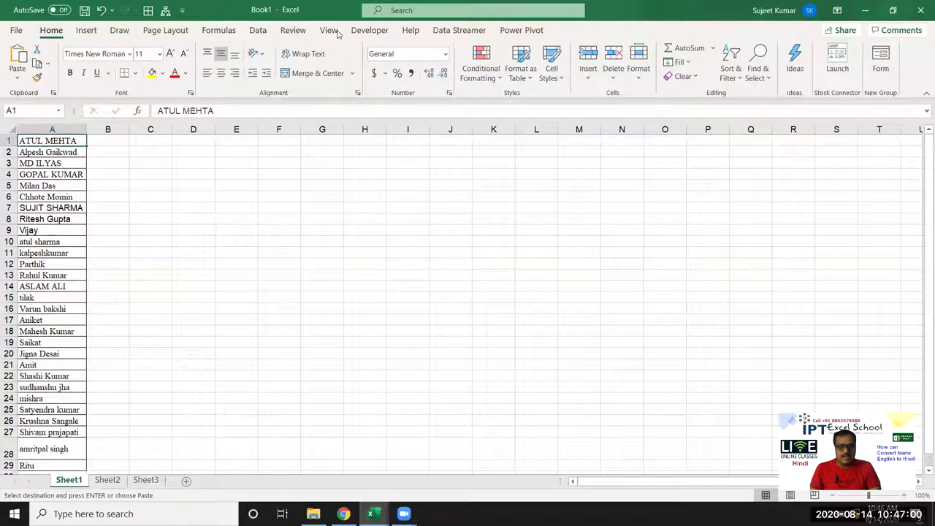
{"action": "left_click", "coordinate": [293, 30]}
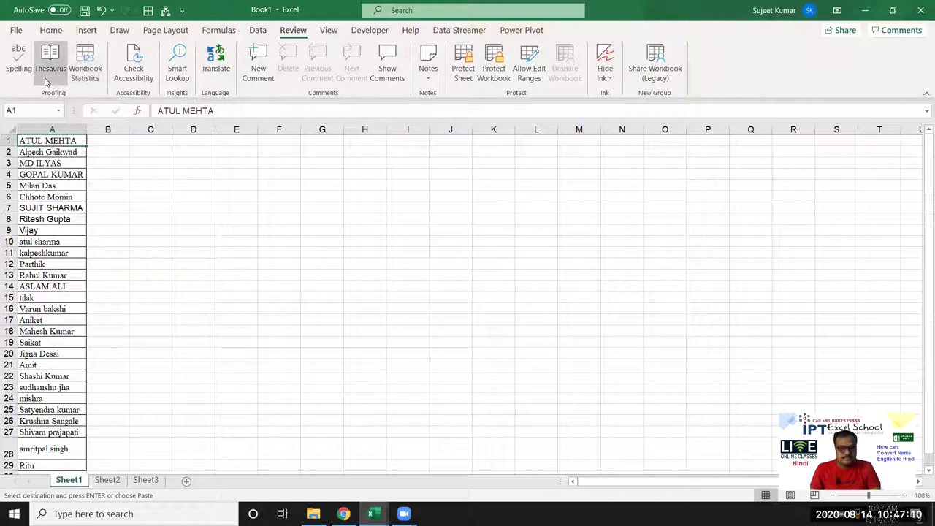
{"action": "left_click", "coordinate": [62, 82]}
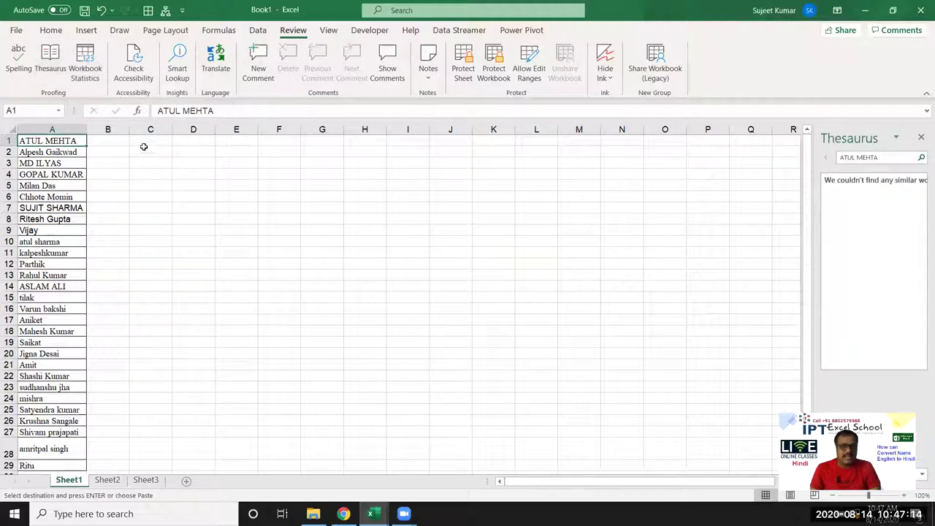
{"action": "left_click", "coordinate": [221, 66]}
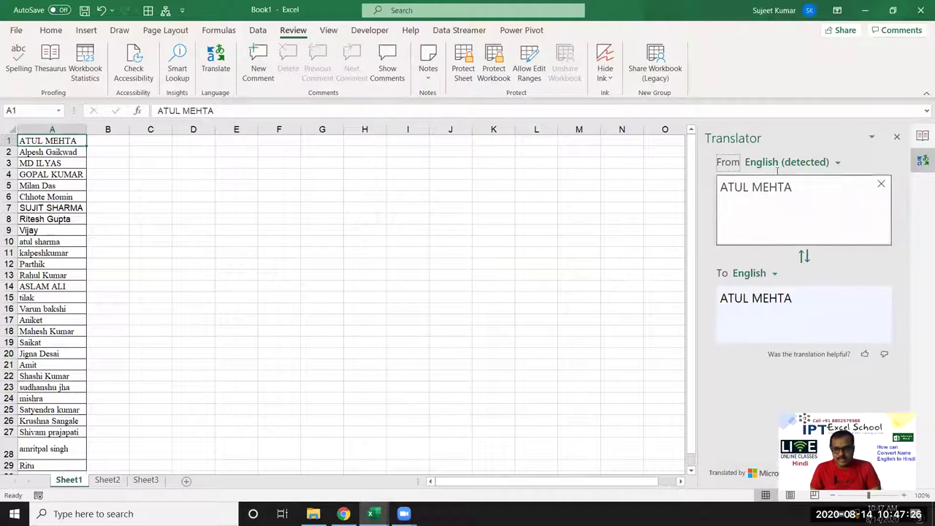
{"action": "left_click", "coordinate": [773, 278]}
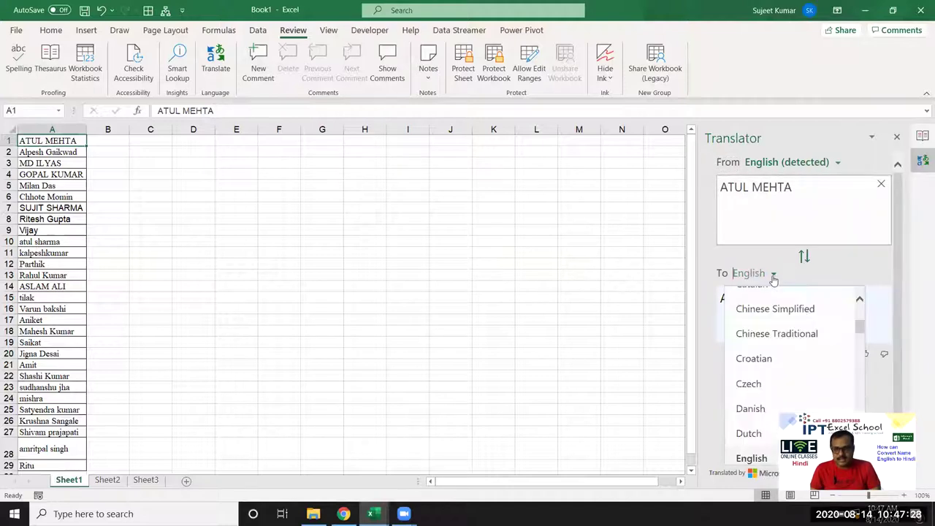
{"action": "type", "text": "hind"}
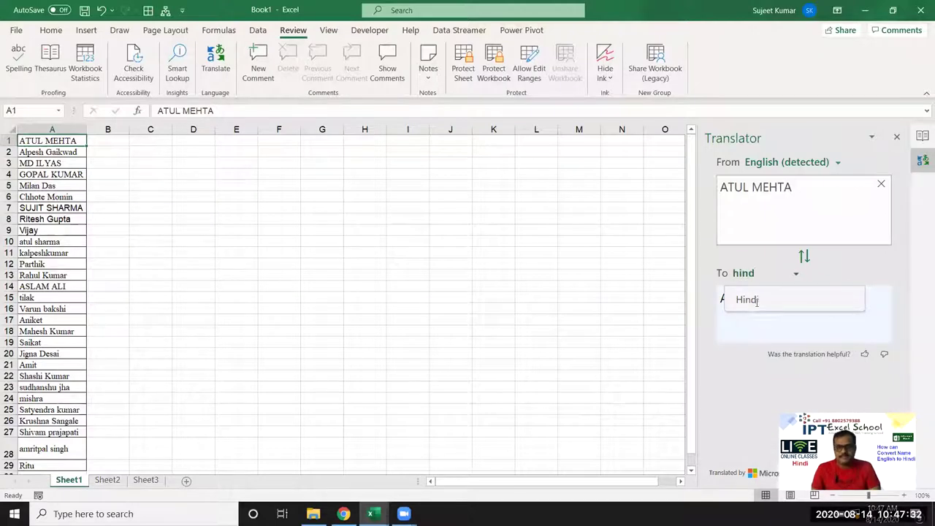
{"action": "left_click", "coordinate": [752, 300]}
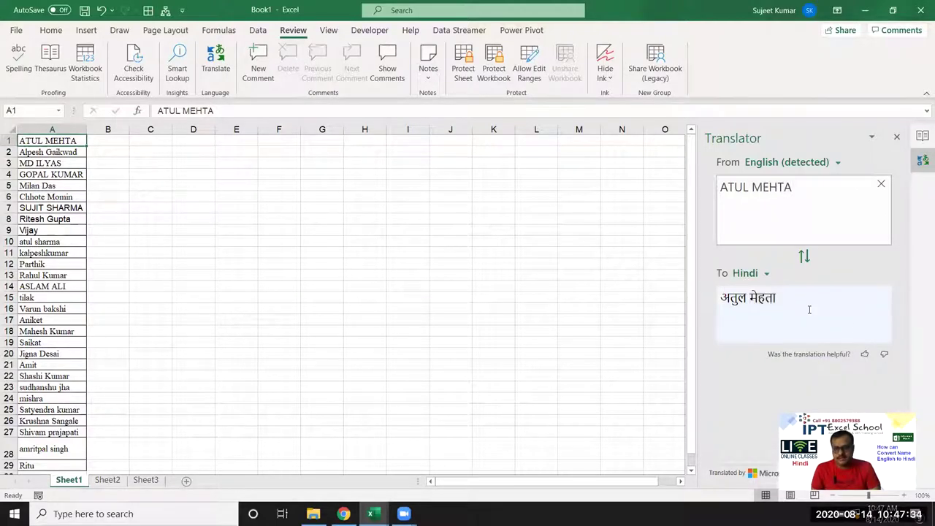
{"action": "left_click_drag", "start_coordinate": [779, 299], "coordinate": [750, 299]}
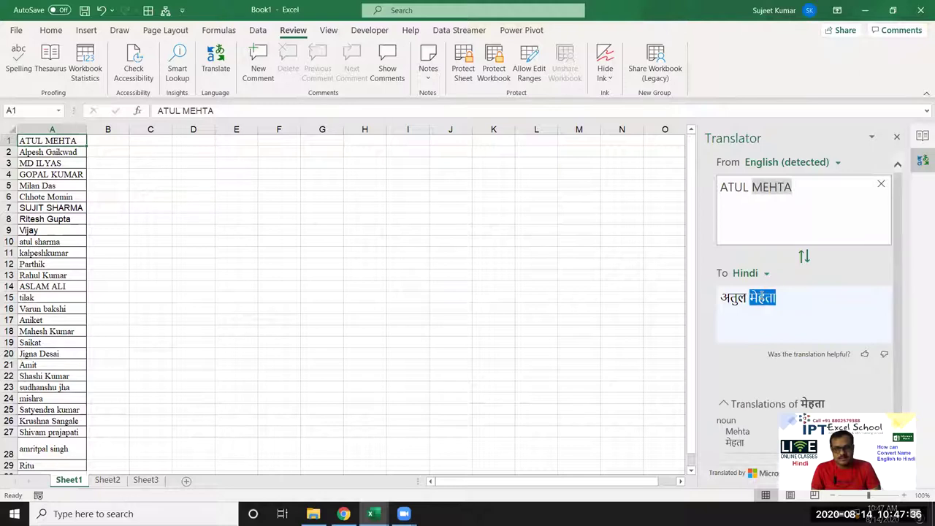
{"action": "scroll", "coordinate": [777, 290], "scroll_direction": "down", "scroll_amount": 1}
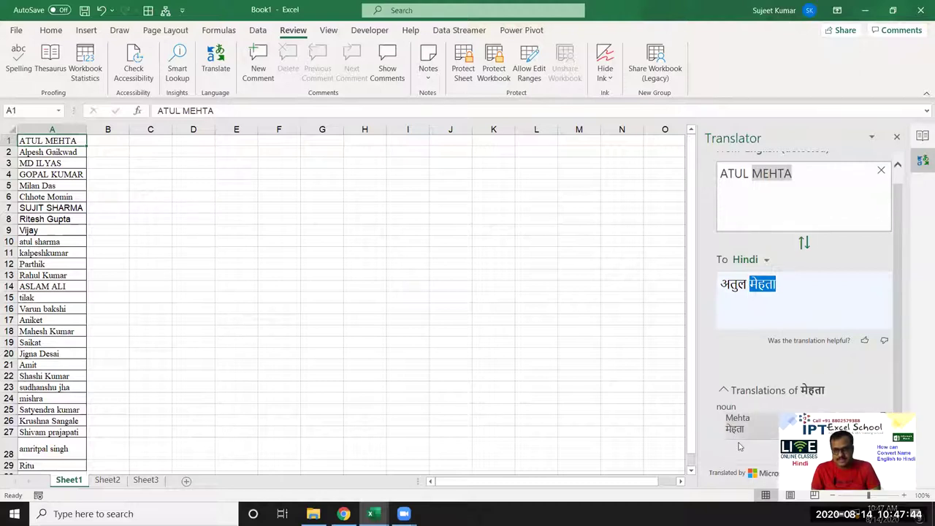
{"action": "scroll", "coordinate": [740, 444], "scroll_direction": "up", "scroll_amount": 1}
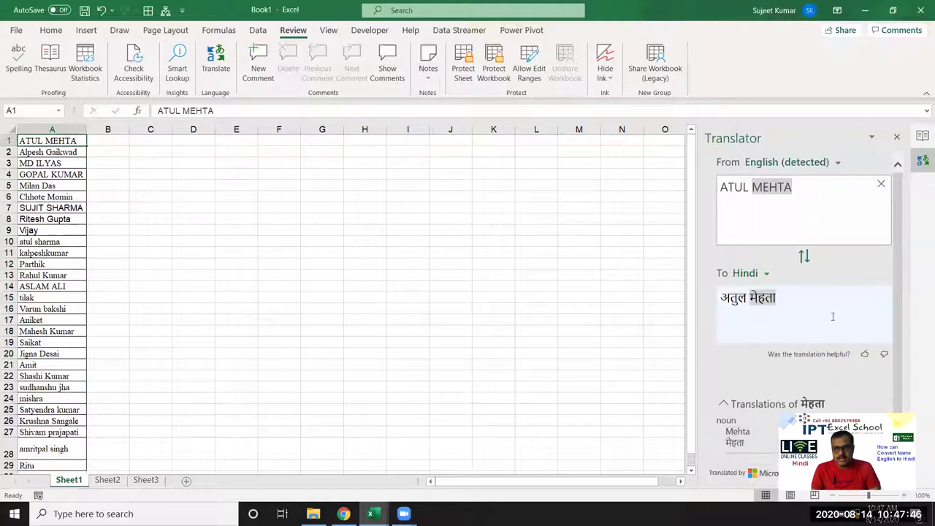
{"action": "triple_click", "coordinate": [802, 303]}
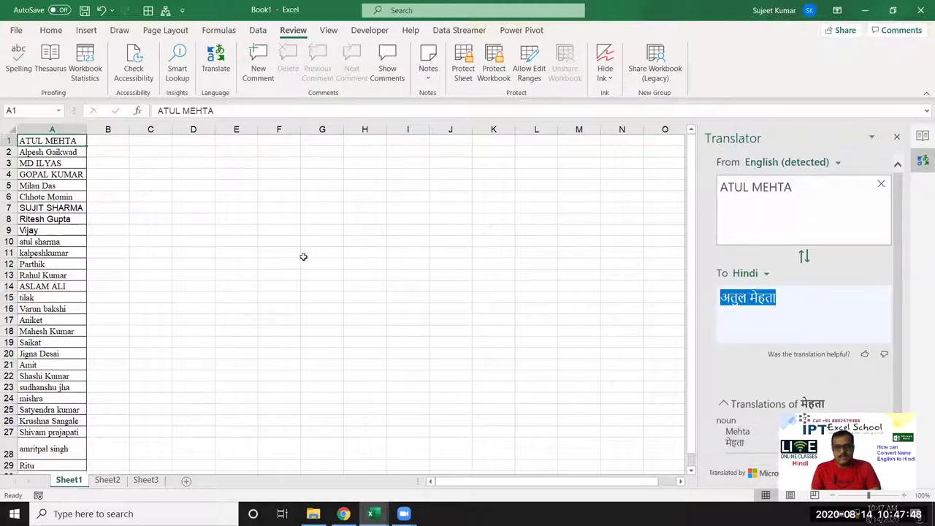
{"action": "left_click", "coordinate": [111, 140]}
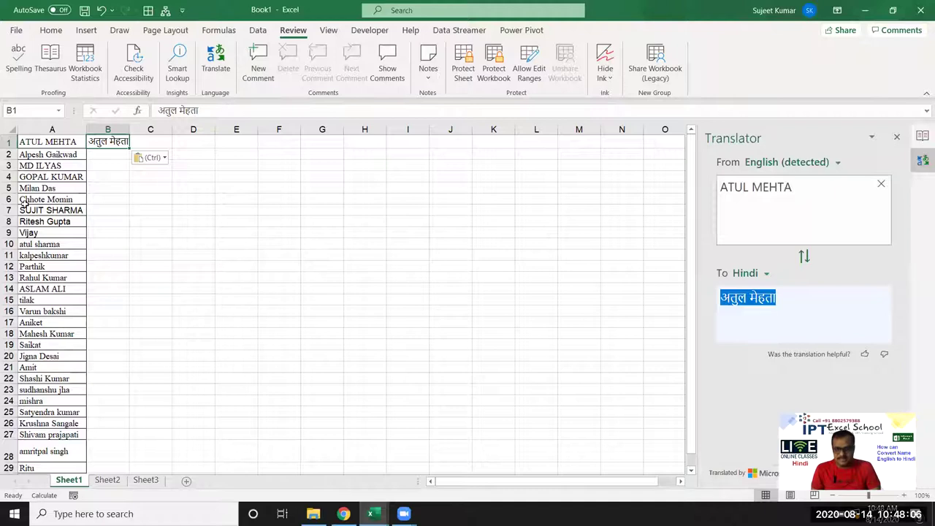
Step: Check the translation for A6, then select all 29 names A1:A29 for the Translator
{"action": "left_click", "coordinate": [66, 204]}
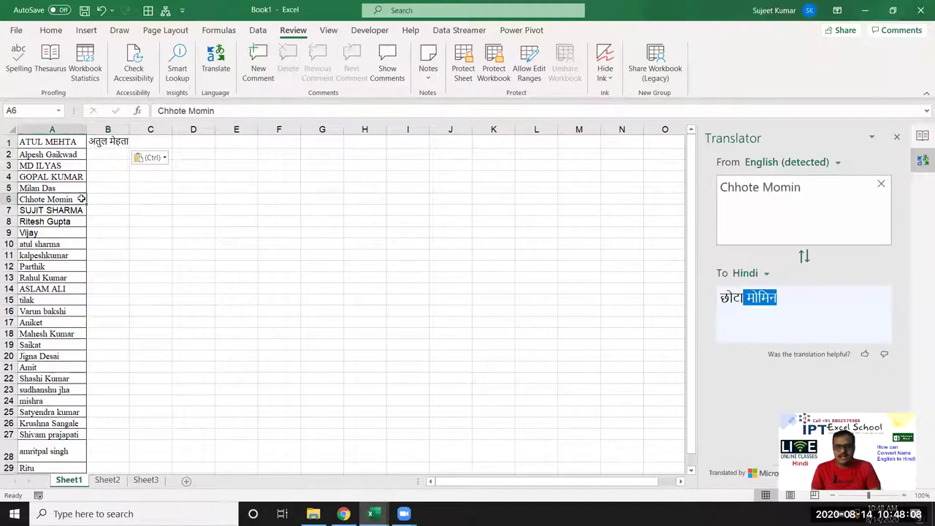
{"action": "left_click", "coordinate": [49, 138]}
{"action": "scroll", "coordinate": [86, 348], "scroll_direction": "down", "scroll_amount": 4}
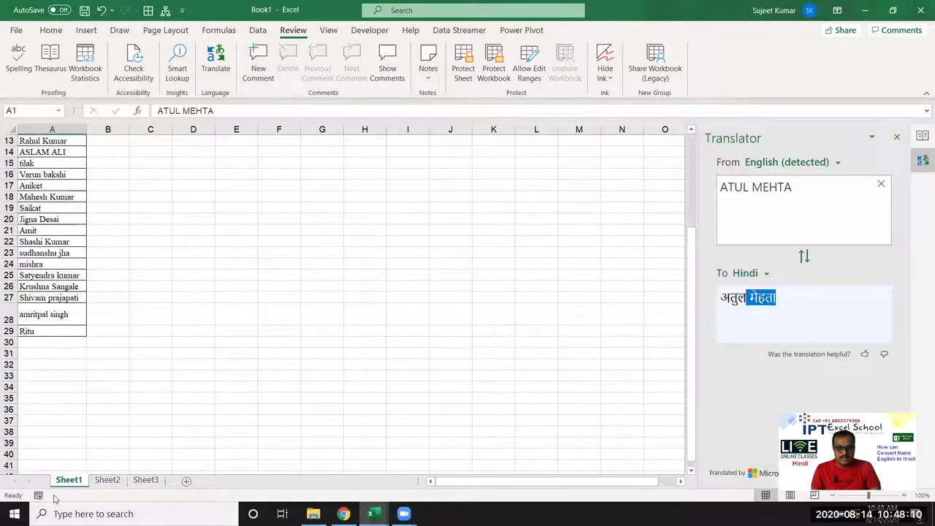
{"action": "left_click", "coordinate": [60, 330], "text": "shift"}
Step: Select all 29 Hindi translated names in the Translator pane and target cell B1
{"action": "scroll", "coordinate": [279, 317], "scroll_direction": "up", "scroll_amount": 4}
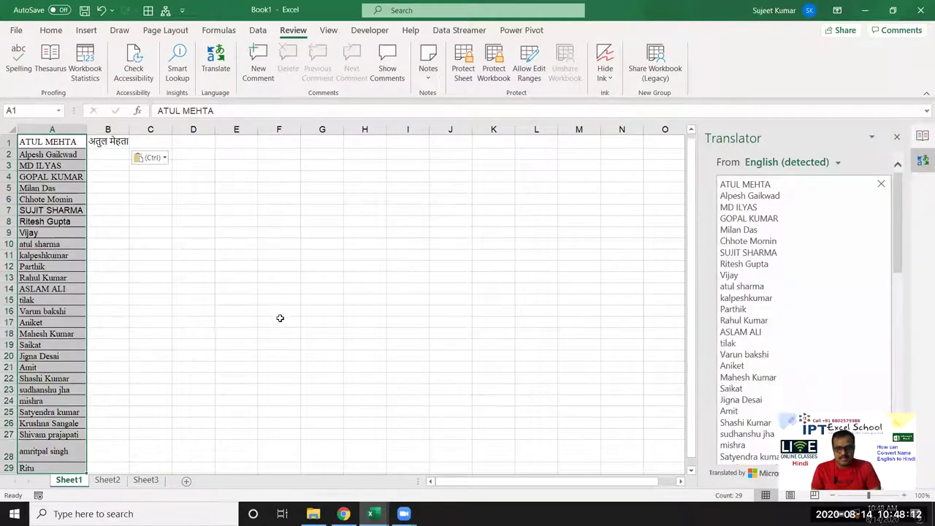
{"action": "scroll", "coordinate": [902, 277], "scroll_direction": "down", "scroll_amount": 5}
{"action": "left_click", "coordinate": [879, 302]}
{"action": "key", "text": "ctrl+a"}
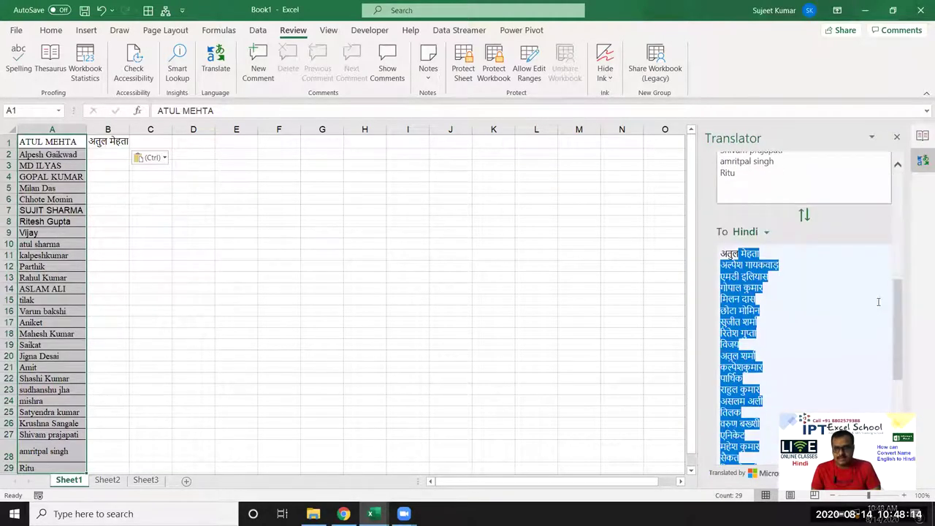
{"action": "scroll", "coordinate": [850, 305], "scroll_direction": "down", "scroll_amount": 3}
{"action": "left_click", "coordinate": [742, 193]}
{"action": "left_click_drag", "start_coordinate": [721, 159], "coordinate": [760, 162]}
{"action": "scroll", "coordinate": [752, 331], "scroll_direction": "down", "scroll_amount": 5}
{"action": "left_click_drag", "start_coordinate": [752, 329], "coordinate": [797, 288]}
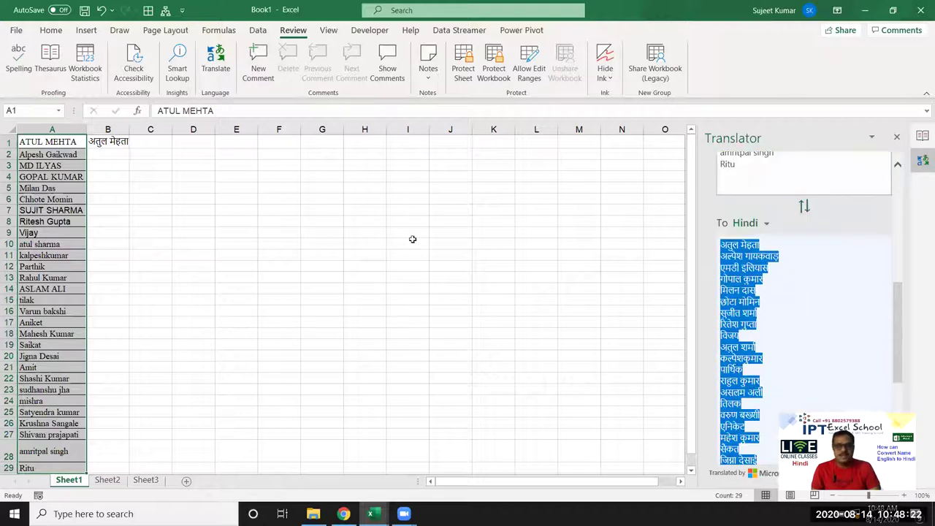
{"action": "left_click", "coordinate": [108, 141]}
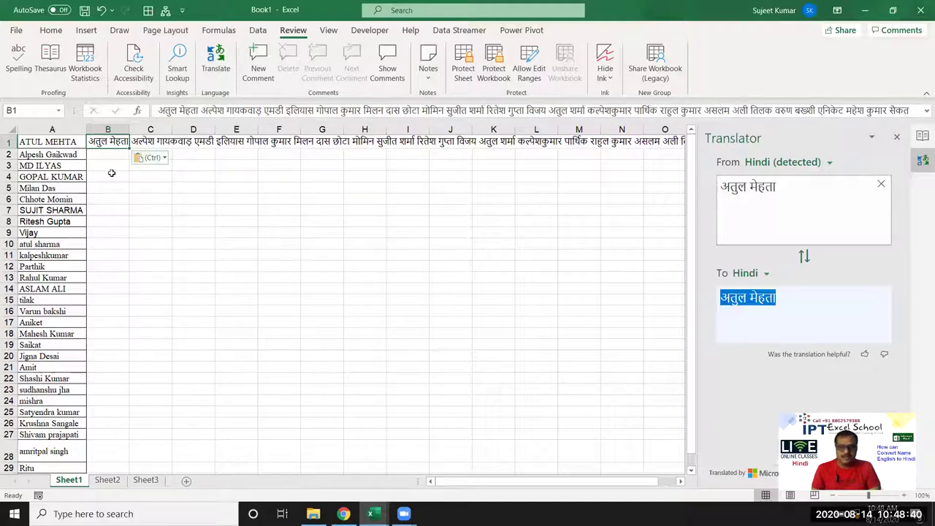
Step: Delete the Hindi text from B1 and close the Translator and Thesaurus panes
{"action": "key", "text": "Delete"}
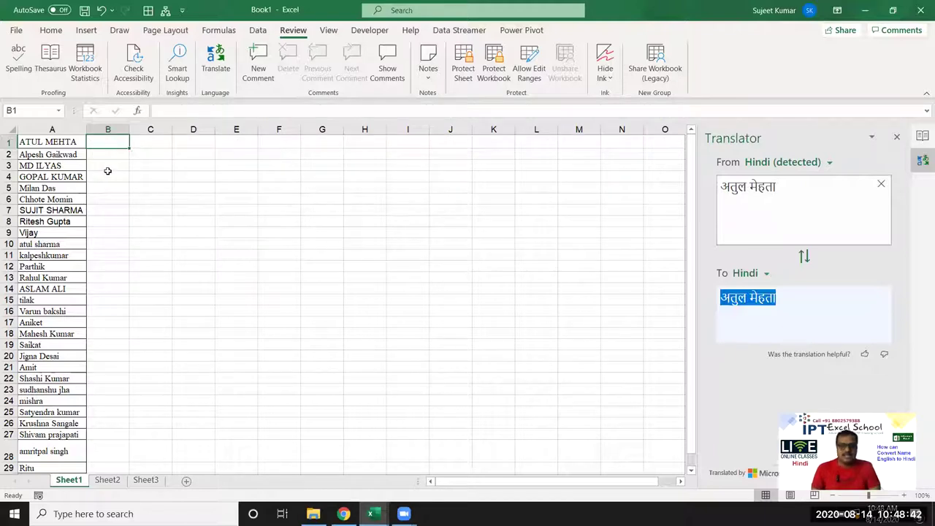
{"action": "left_click", "coordinate": [897, 137]}
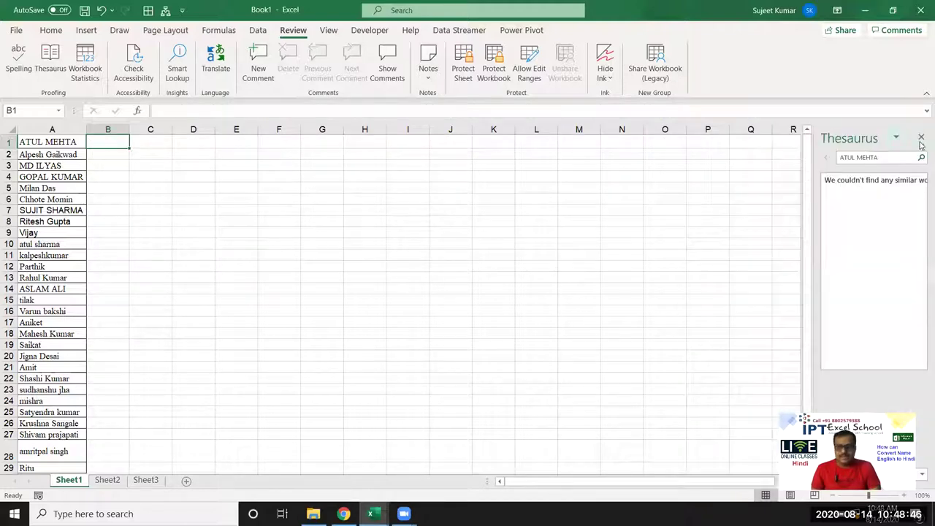
{"action": "left_click", "coordinate": [921, 138]}
{"action": "left_click", "coordinate": [399, 212]}
Step: Copy the 29 names in A1:A29
{"action": "scroll", "coordinate": [223, 246], "scroll_direction": "down", "scroll_amount": 3}
{"action": "scroll", "coordinate": [90, 209], "scroll_direction": "up", "scroll_amount": 3}
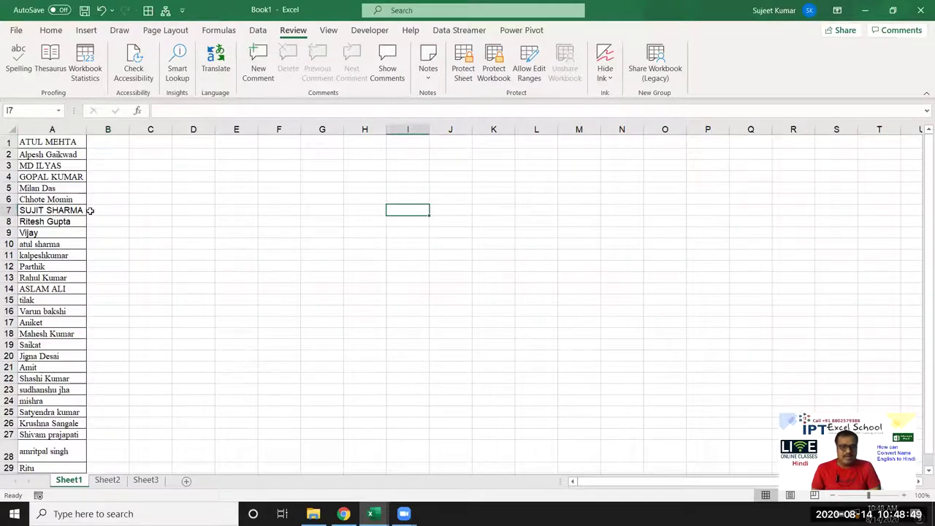
{"action": "left_click", "coordinate": [61, 146]}
{"action": "scroll", "coordinate": [94, 273], "scroll_direction": "down", "scroll_amount": 3}
{"action": "left_click", "coordinate": [69, 362], "text": "shift"}
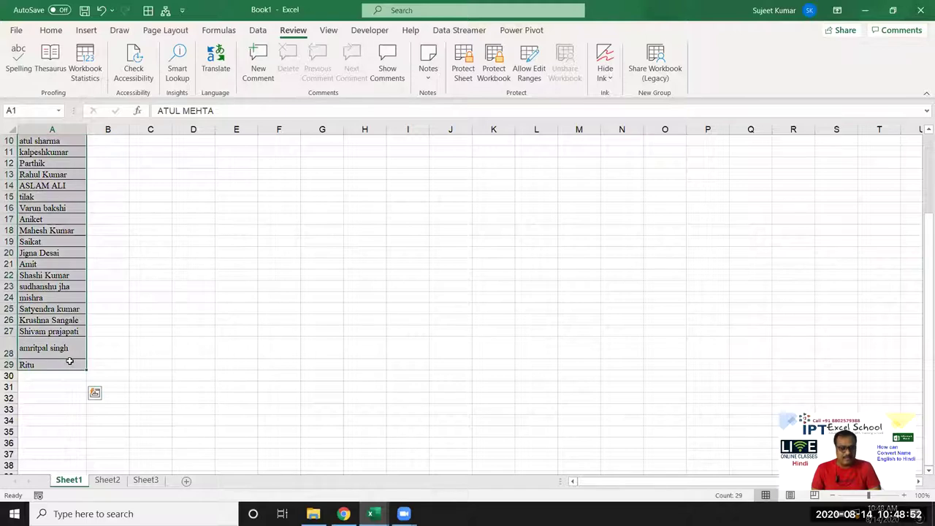
{"action": "key", "text": "ctrl+c"}
Step: In Chrome, open Google Drive in a new tab
{"action": "key", "text": "alt+Tab"}
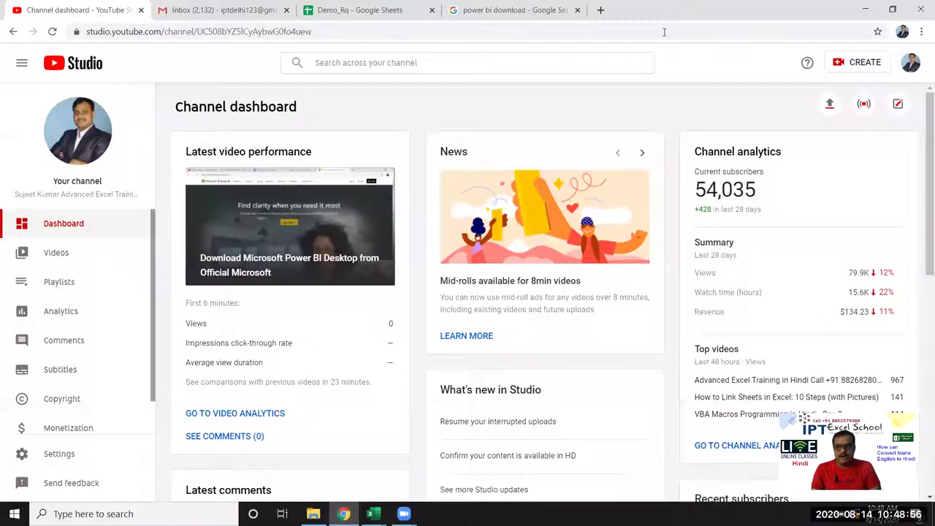
{"action": "left_click", "coordinate": [550, 22]}
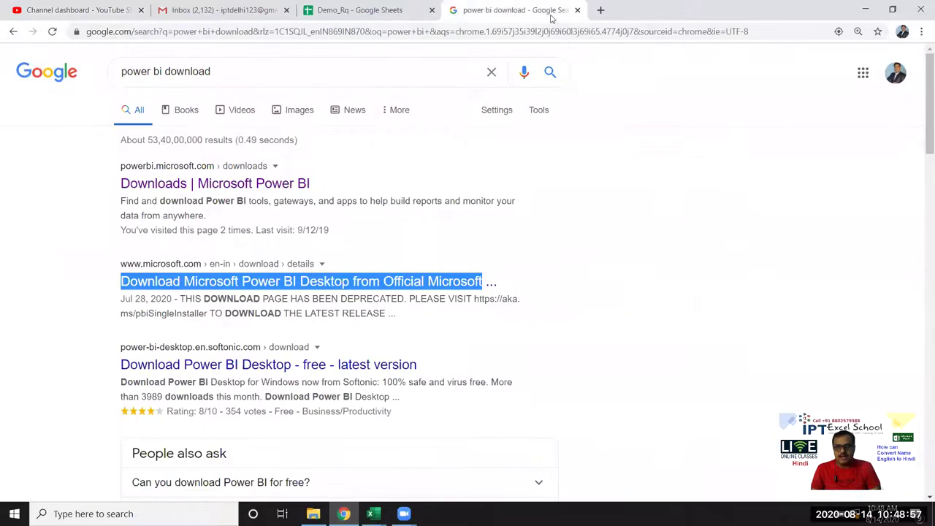
{"action": "left_click", "coordinate": [859, 73]}
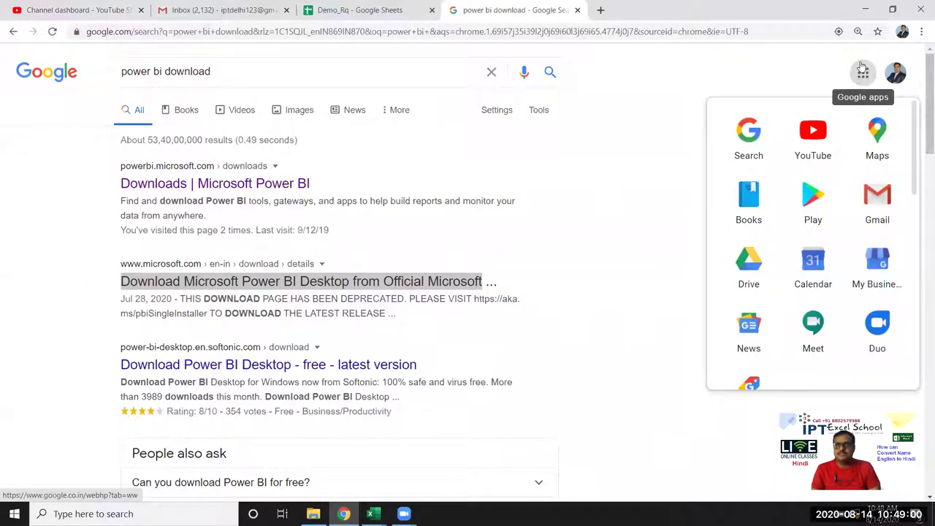
{"action": "left_click", "coordinate": [601, 9]}
{"action": "type", "text": "dr"}
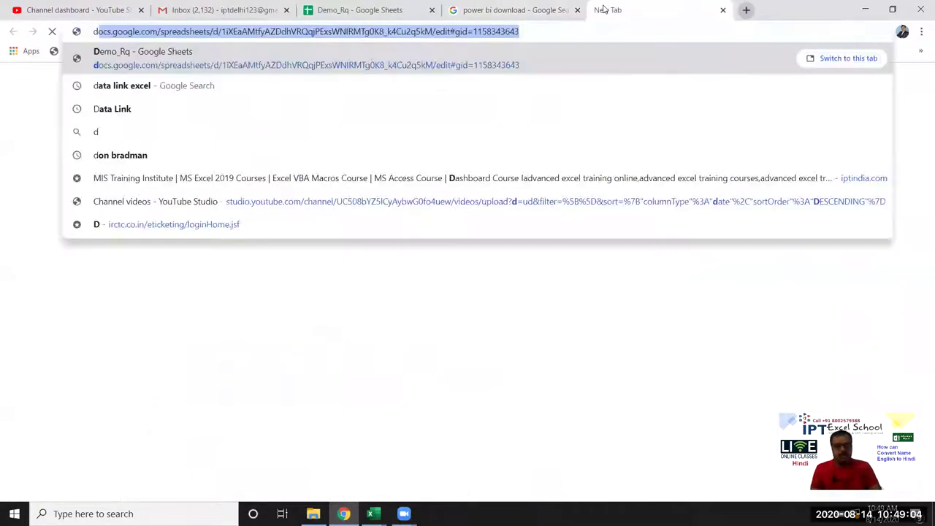
{"action": "key", "text": "Return"}
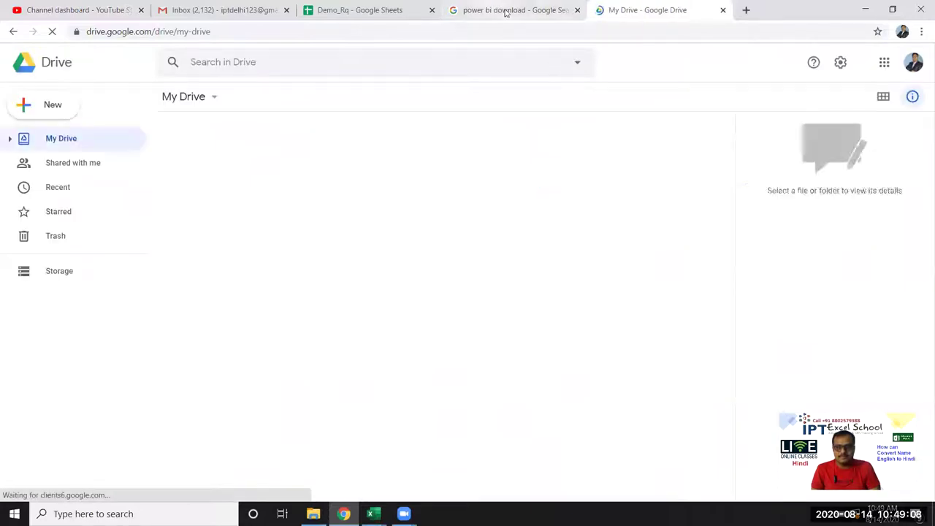
Step: Go to the Gmail inbox and preview the SMP & BUTTER STATUS.xlsx attachment
{"action": "left_click", "coordinate": [504, 9]}
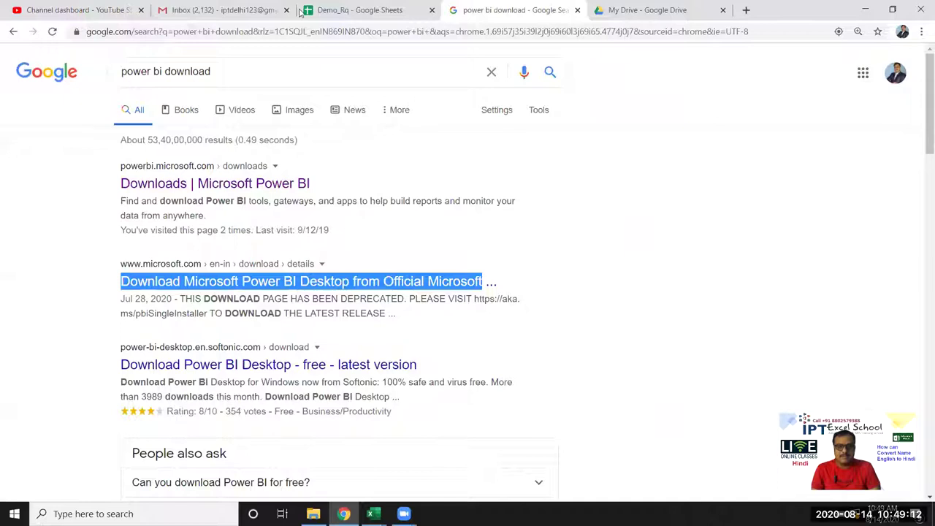
{"action": "left_click", "coordinate": [194, 10]}
{"action": "left_click", "coordinate": [415, 330]}
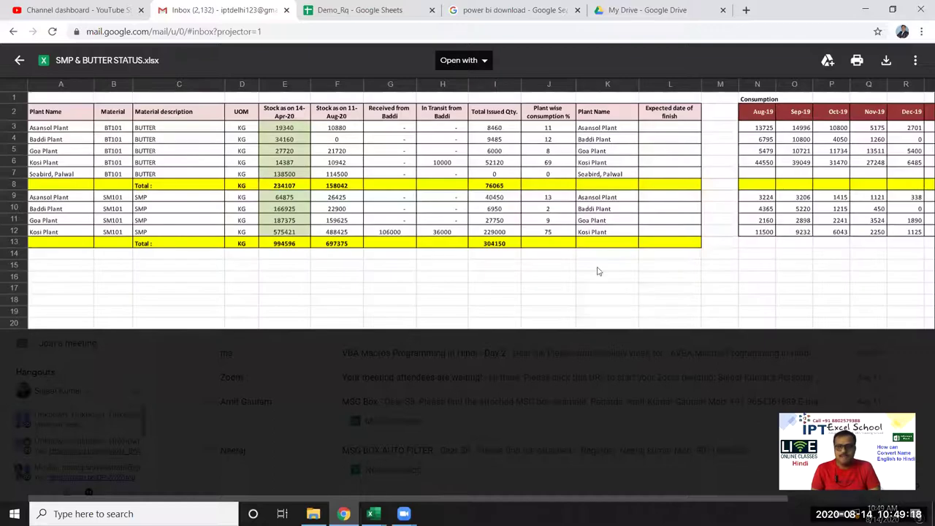
Step: Open the SMP & BUTTER STATUS.xlsx attachment with Google Sheets
{"action": "left_click", "coordinate": [487, 61]}
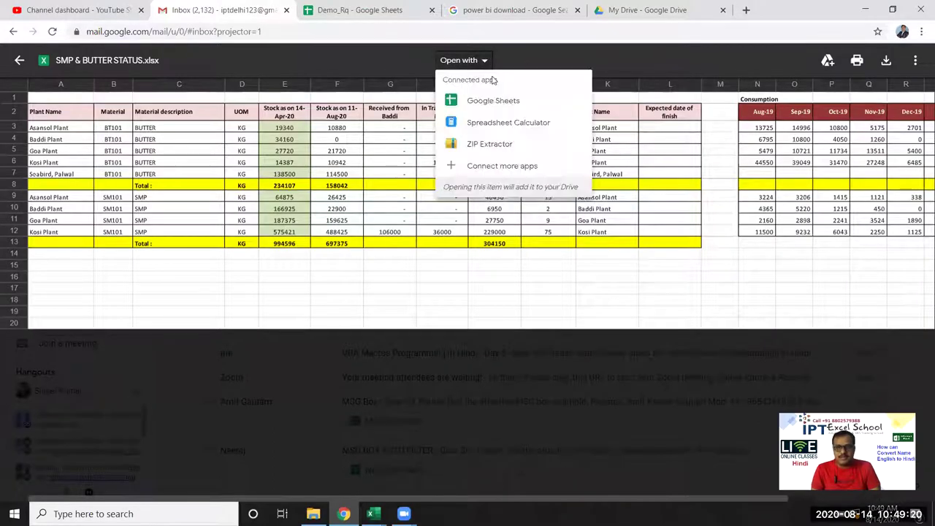
{"action": "left_click", "coordinate": [497, 104]}
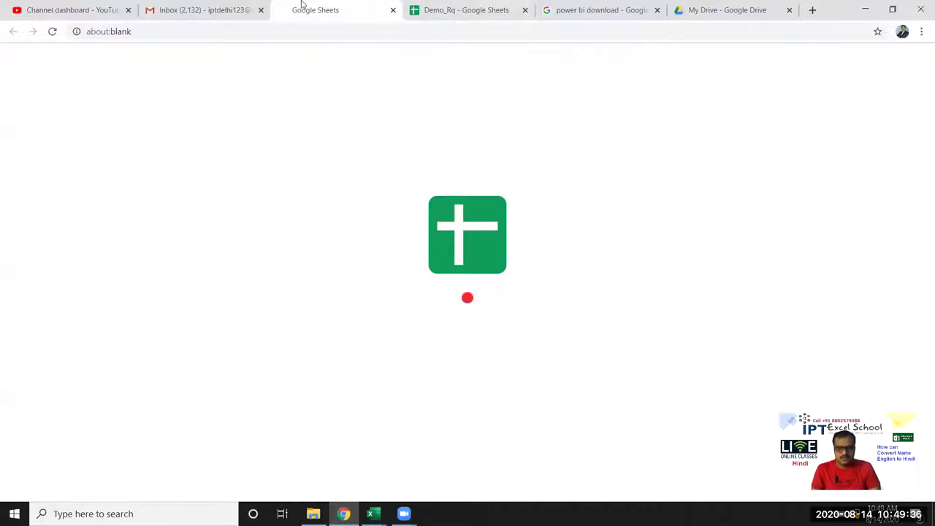
Step: Add Sheet3 to Demo_Rq and paste the copied names into column A from A1
{"action": "left_click", "coordinate": [471, 11]}
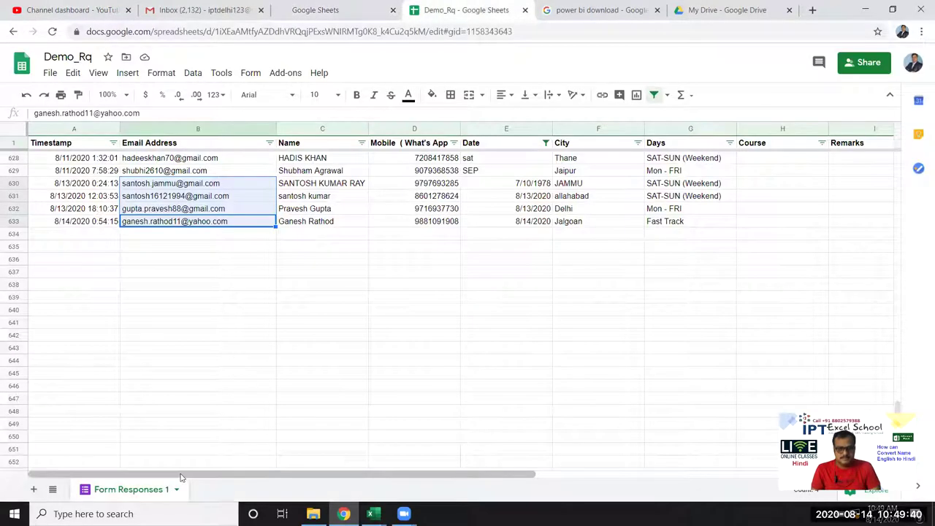
{"action": "scroll", "coordinate": [199, 468], "scroll_direction": "down", "scroll_amount": 20}
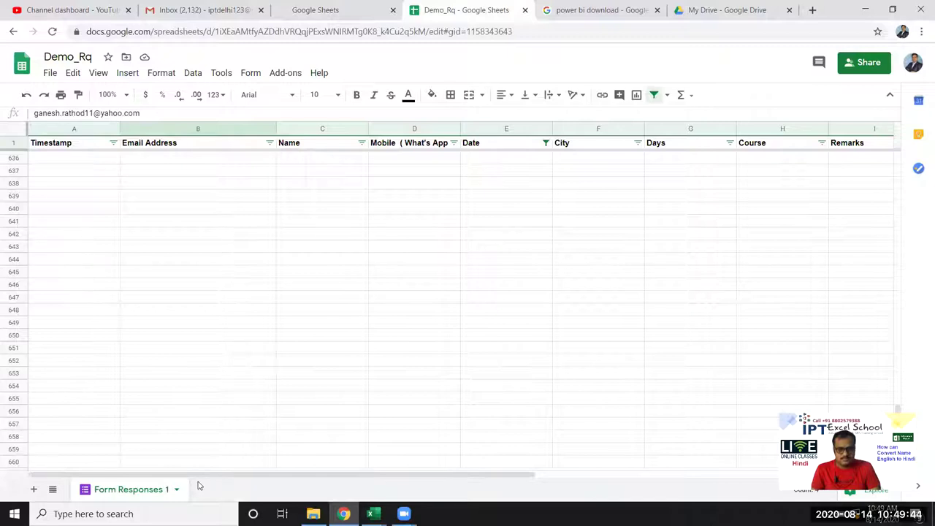
{"action": "left_click", "coordinate": [33, 488]}
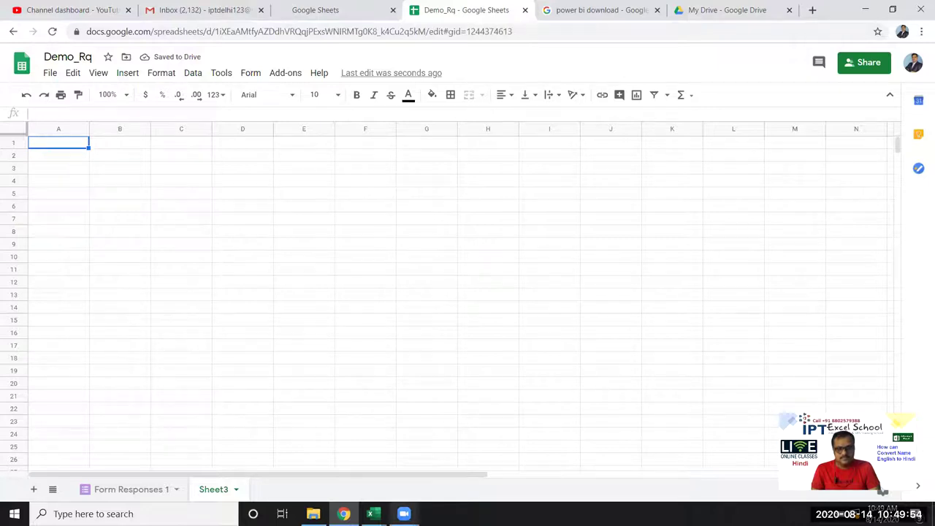
{"action": "key", "text": "ctrl+v"}
{"action": "left_click", "coordinate": [203, 228]}
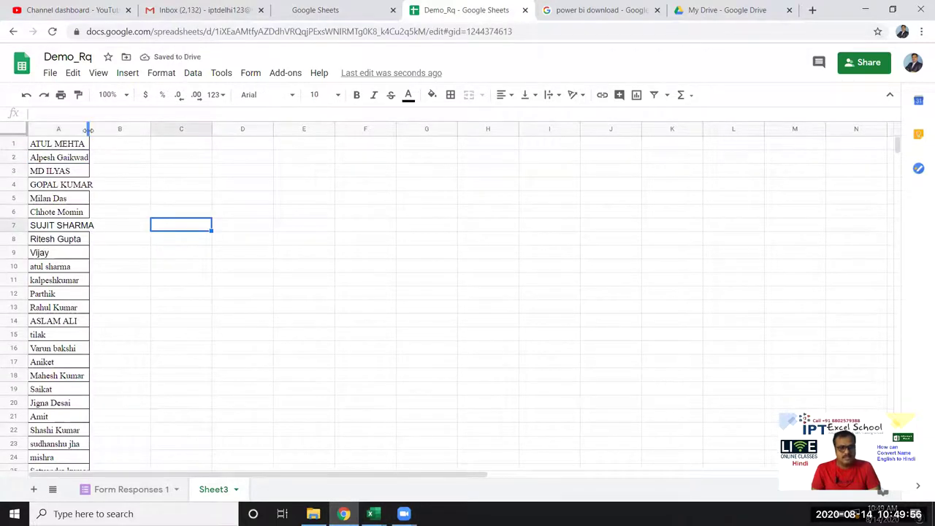
Step: Widen column A, then enter =GOOGLETRANSLATE(A1,"en","hn") in cell B1
{"action": "double_click", "coordinate": [93, 133]}
{"action": "left_click", "coordinate": [114, 145]}
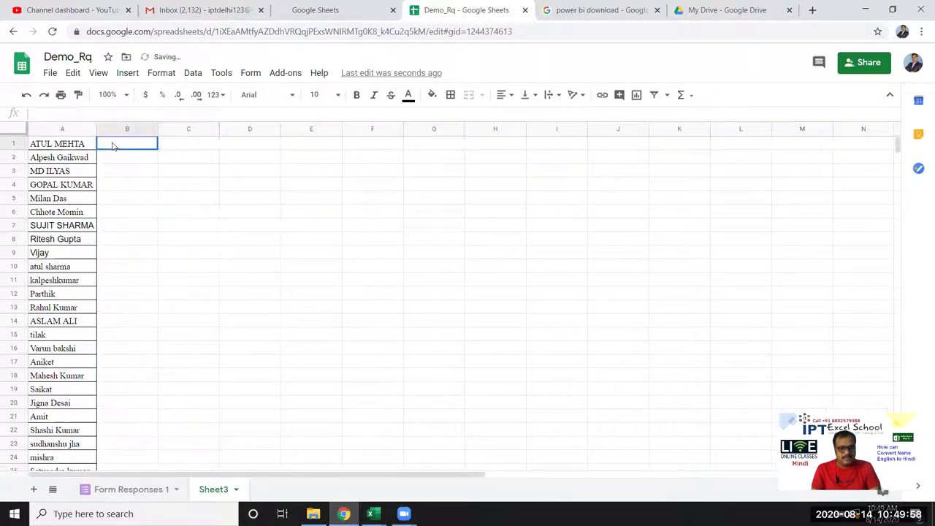
{"action": "type", "text": "="}
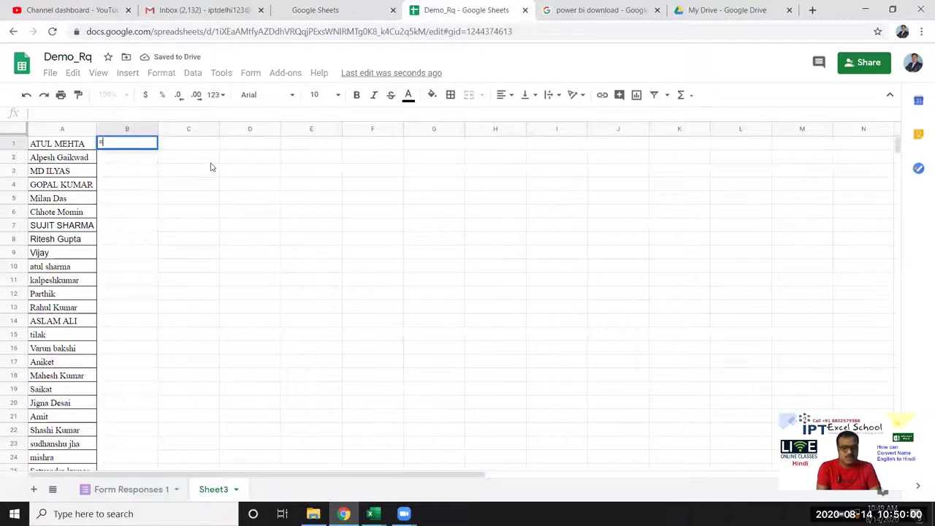
{"action": "type", "text": "goo"}
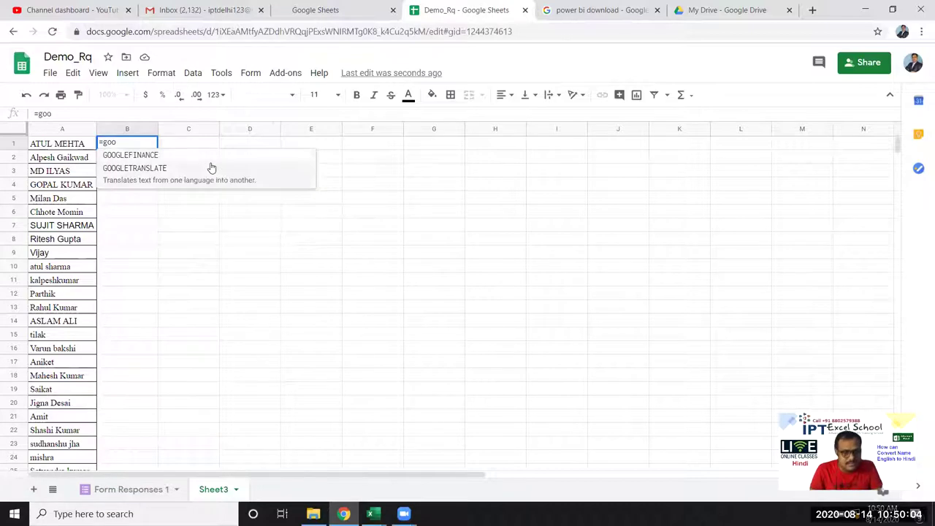
{"action": "left_click", "coordinate": [211, 168]}
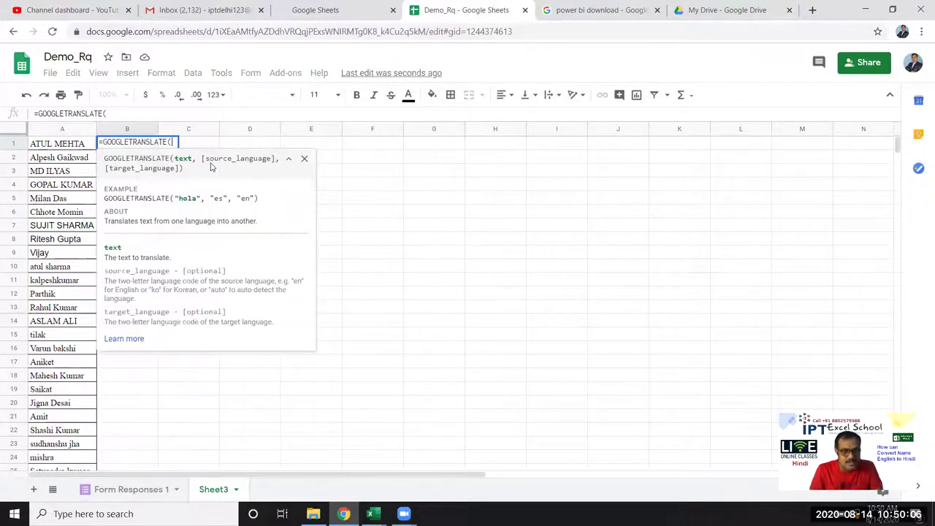
{"action": "type", "text": "A1"}
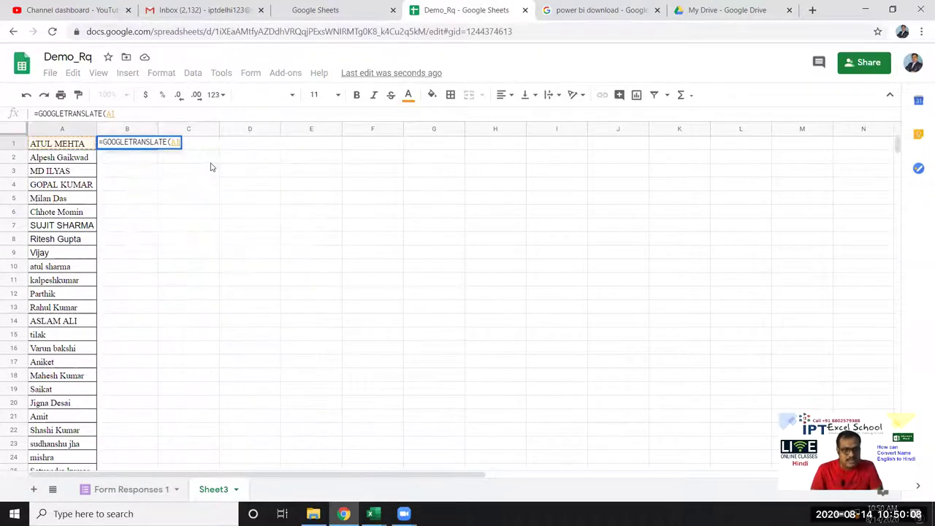
{"action": "type", "text": ","}
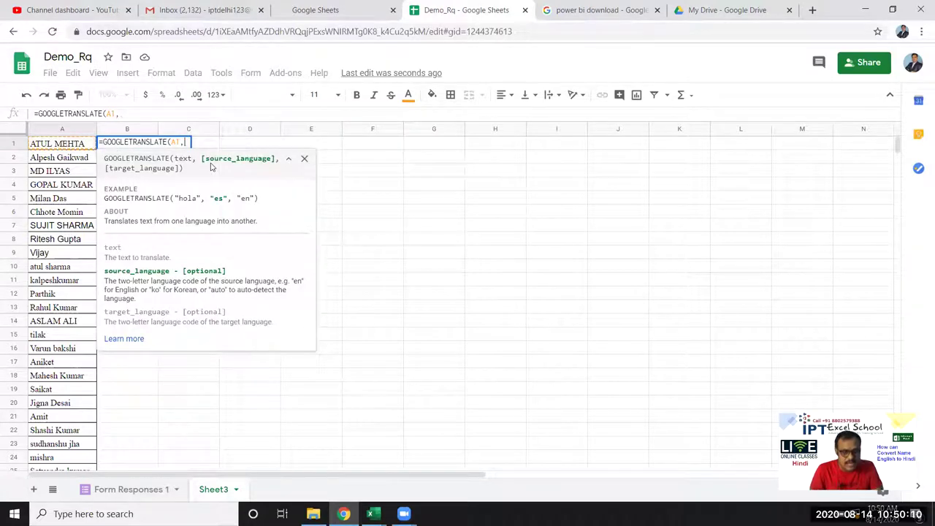
{"action": "type", "text": "\""}
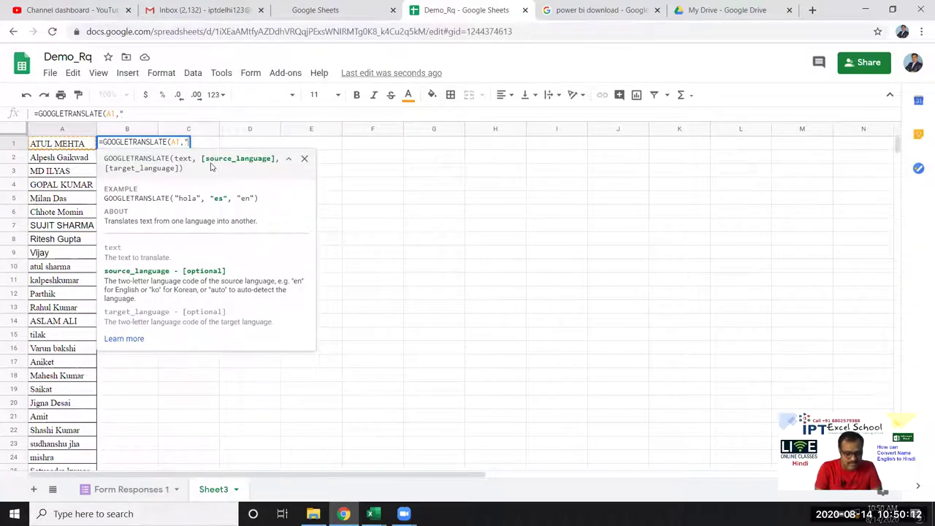
{"action": "type", "text": "en\","}
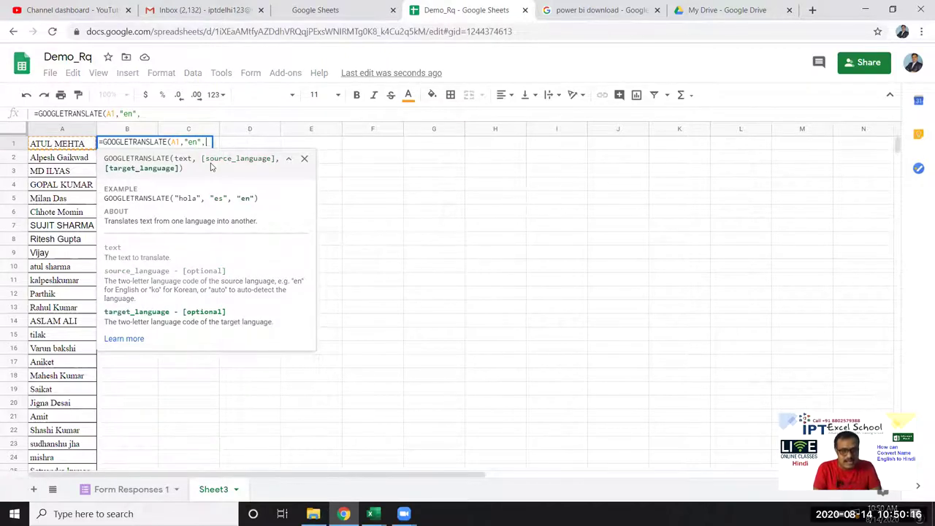
{"action": "type", "text": "\"hn\")"}
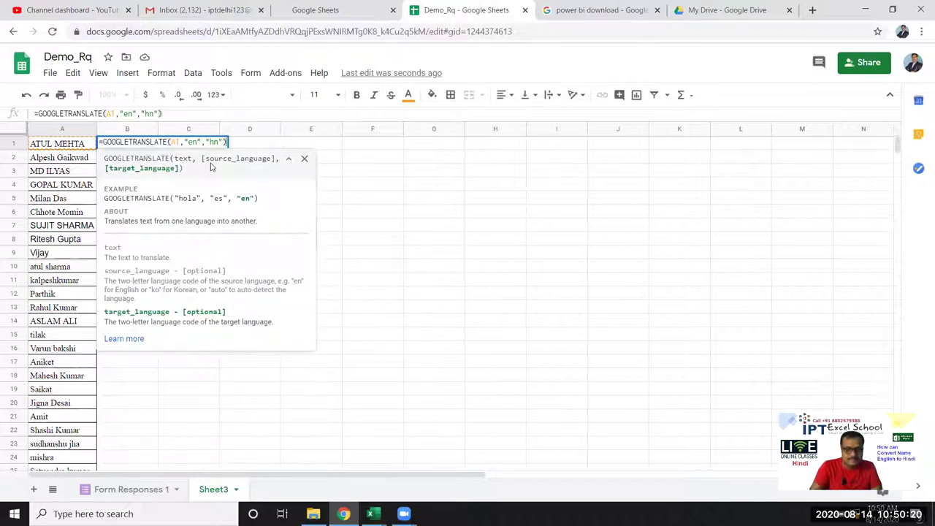
{"action": "key", "text": "Return"}
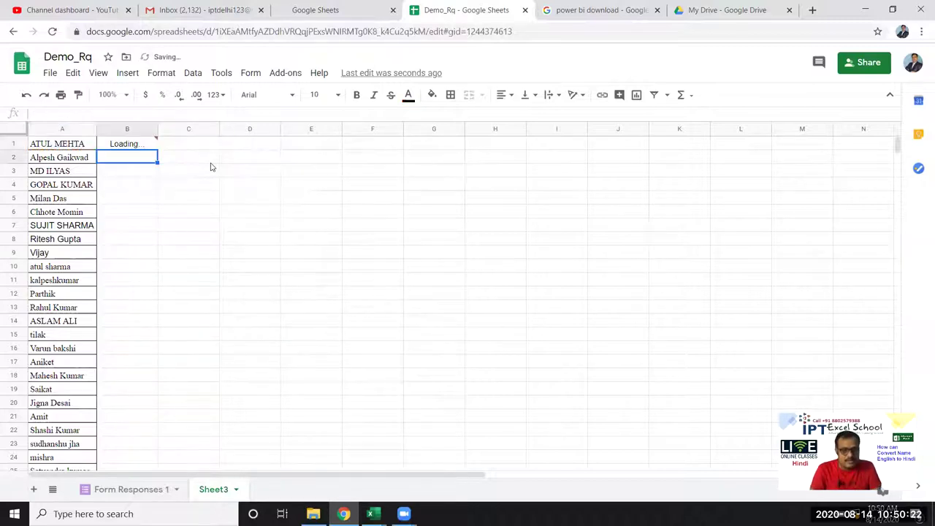
Step: Change the B1 formula's target language code from hn to hi
{"action": "key", "text": "Up"}
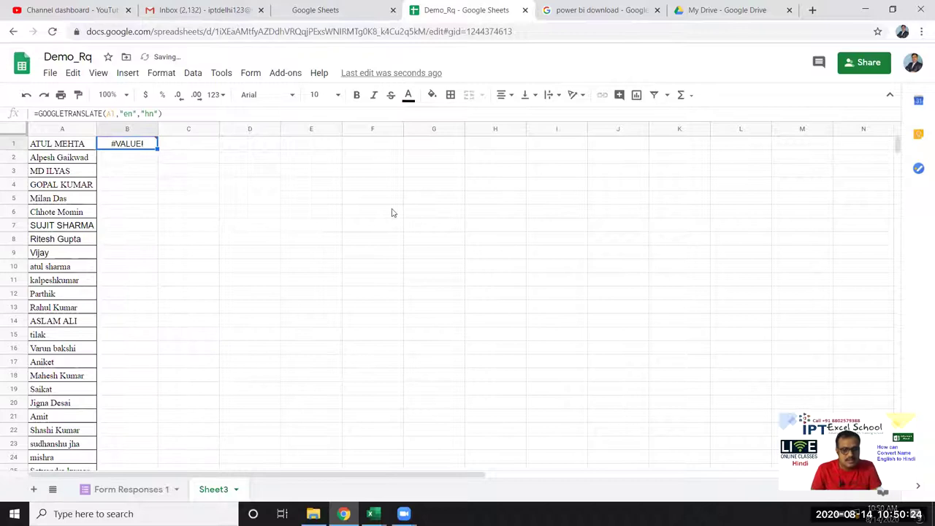
{"action": "double_click", "coordinate": [152, 114]}
{"action": "type", "text": "hi"}
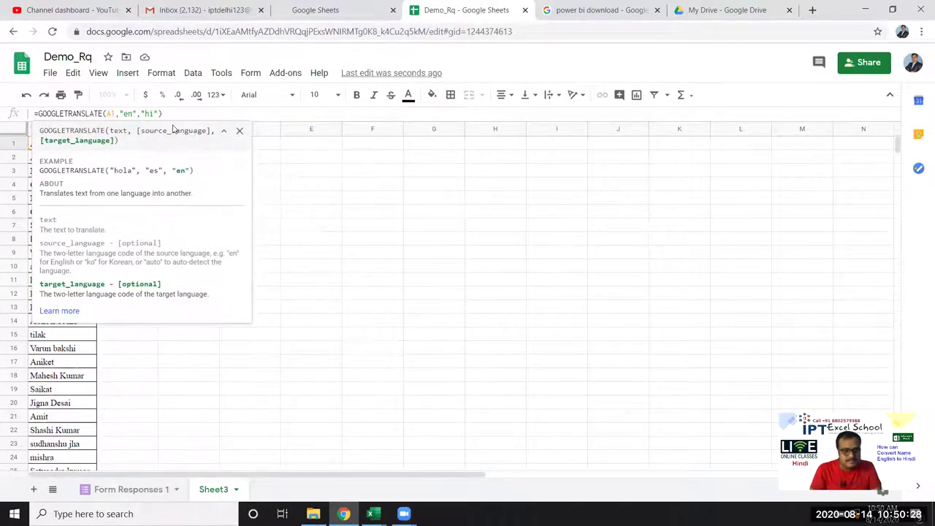
{"action": "key", "text": "Return"}
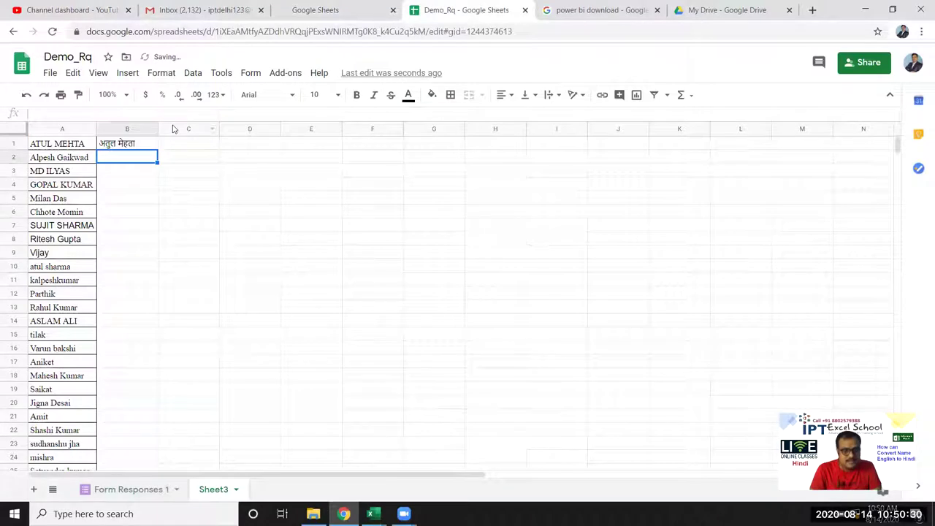
Step: Fill the translate formula down column B and copy the Hindi names in B1:B29
{"action": "key", "text": "Up"}
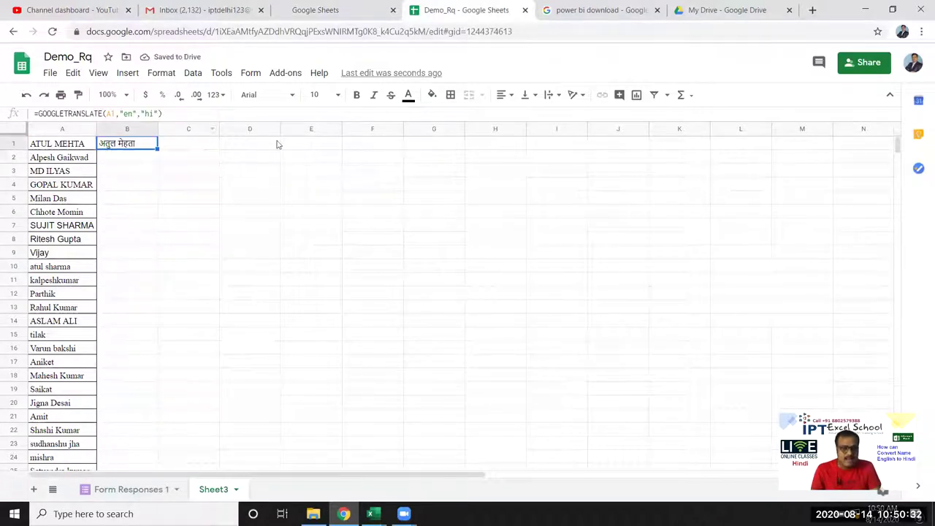
{"action": "double_click", "coordinate": [158, 149]}
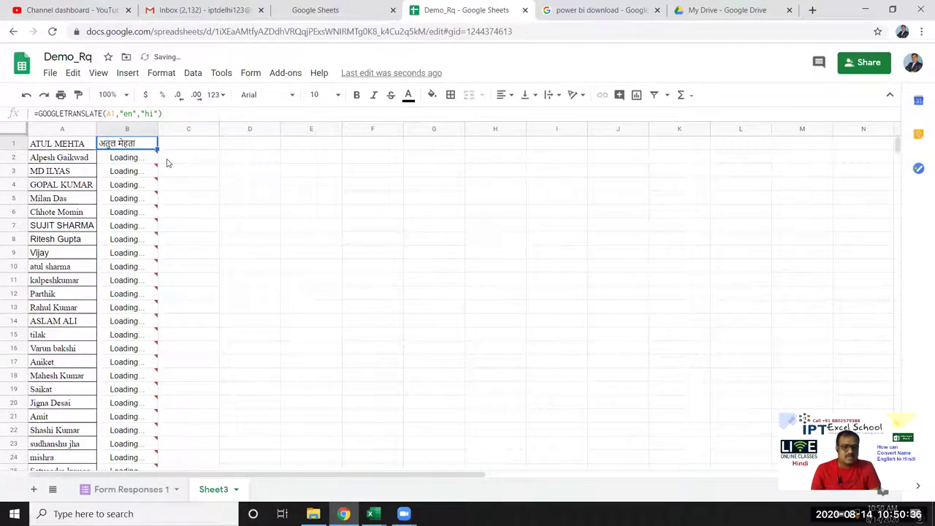
{"action": "scroll", "coordinate": [196, 339], "scroll_direction": "down", "scroll_amount": 3}
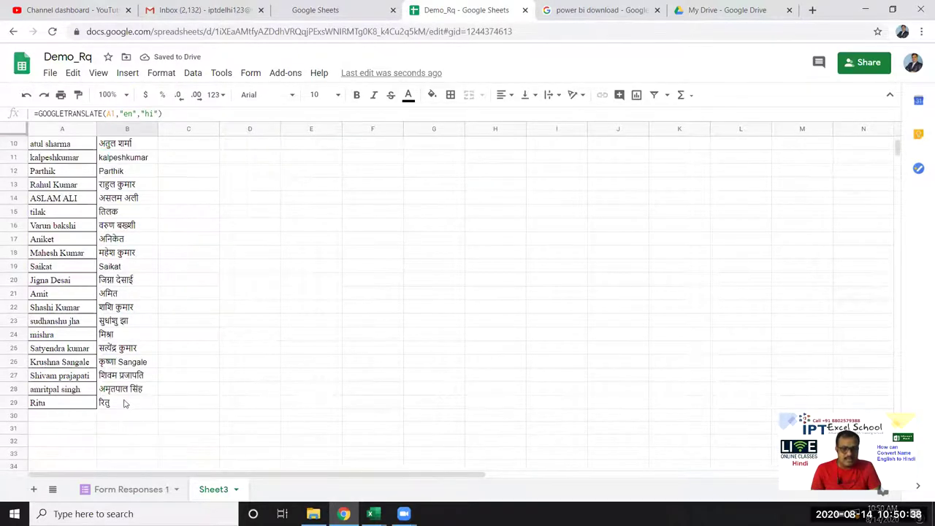
{"action": "key", "text": "ctrl+shift+Up"}
{"action": "key", "text": "ctrl+c"}
Step: Paste the copied Hindi names into cell B1 of Excel's Book1
{"action": "mouse_move", "coordinate": [376, 496]}
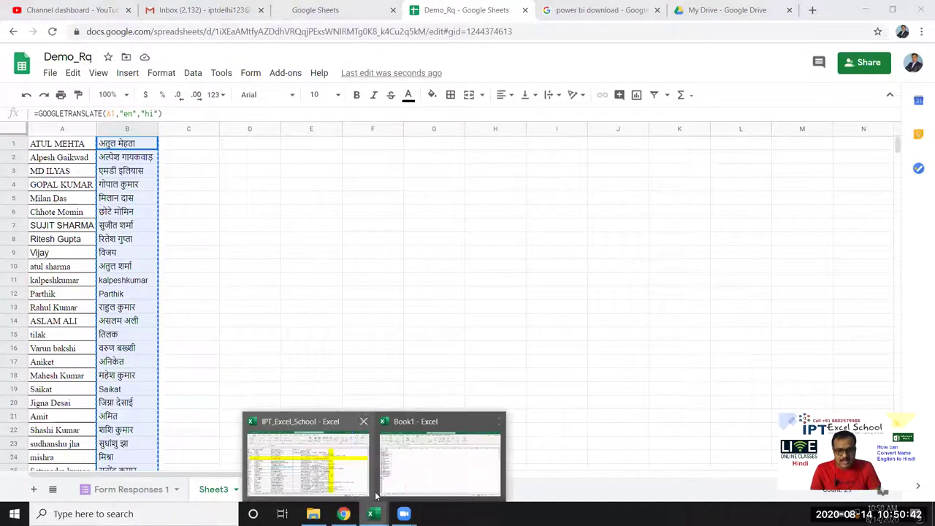
{"action": "left_click", "coordinate": [438, 460]}
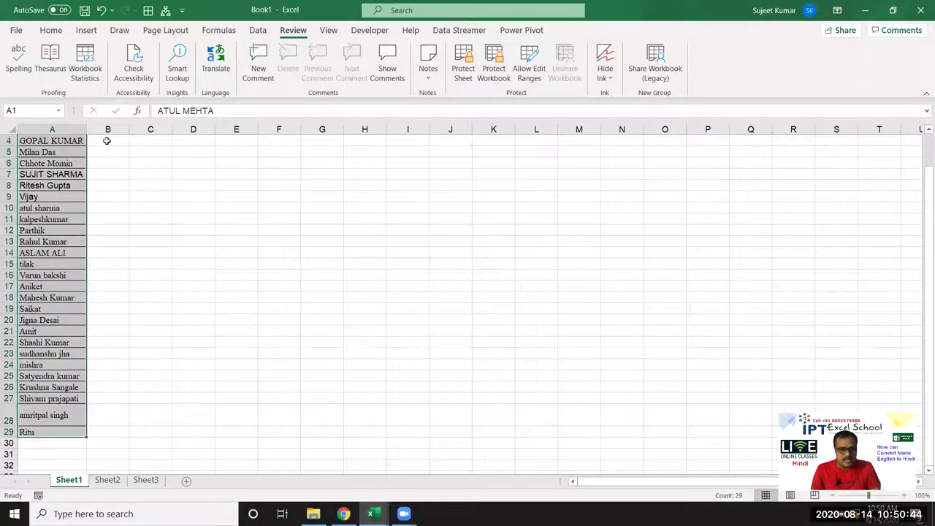
{"action": "scroll", "coordinate": [106, 140], "scroll_direction": "up", "scroll_amount": 1}
{"action": "left_click", "coordinate": [107, 141]}
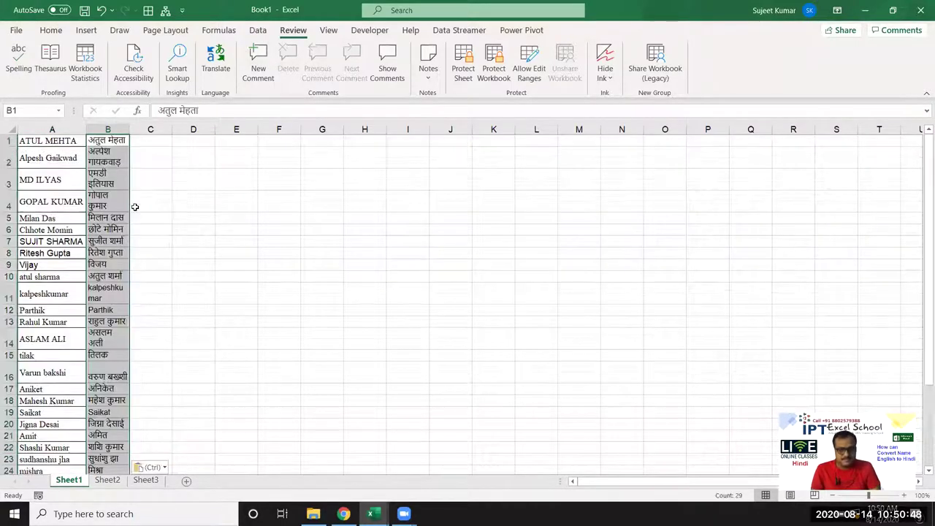
Step: Widen column B to fit the Hindi names, check B2, and return to Google Sheets
{"action": "double_click", "coordinate": [129, 130]}
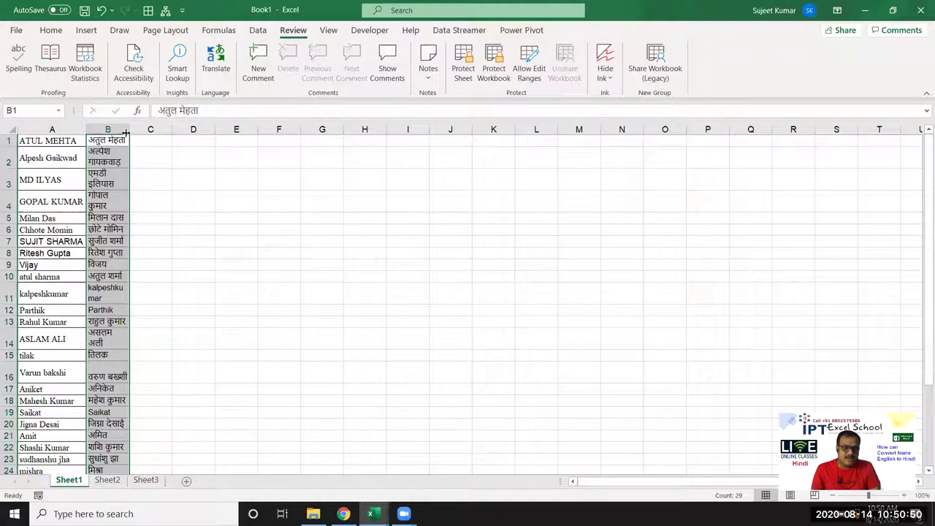
{"action": "left_click_drag", "start_coordinate": [126, 130], "coordinate": [144, 130]}
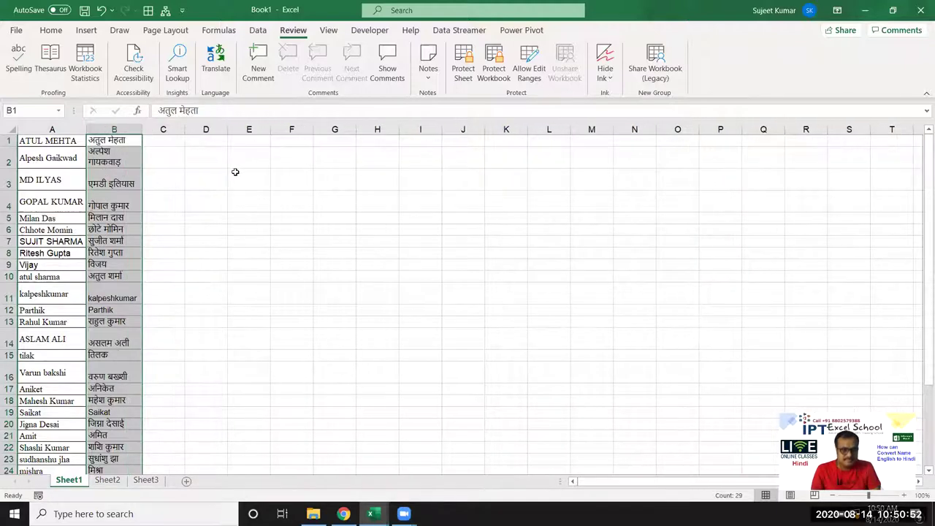
{"action": "left_click", "coordinate": [238, 184]}
{"action": "left_click", "coordinate": [133, 156]}
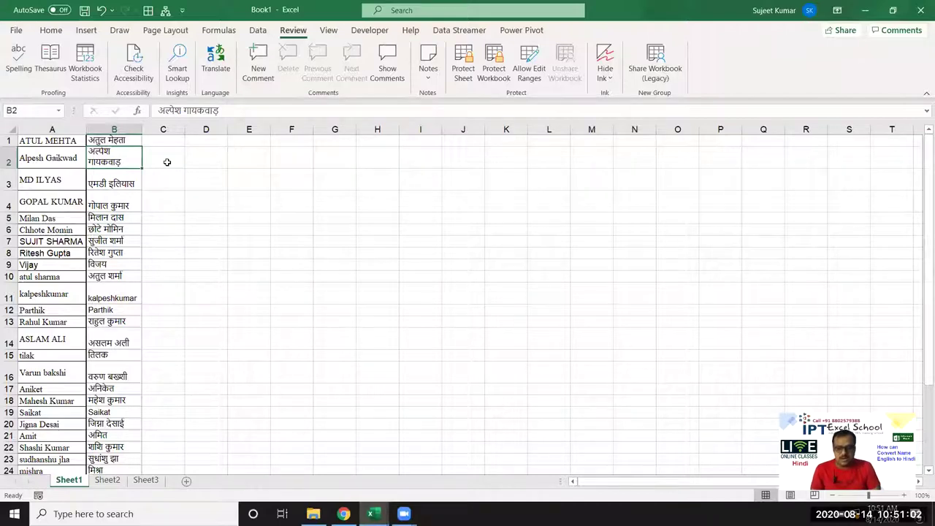
{"action": "key", "text": "alt+Tab"}
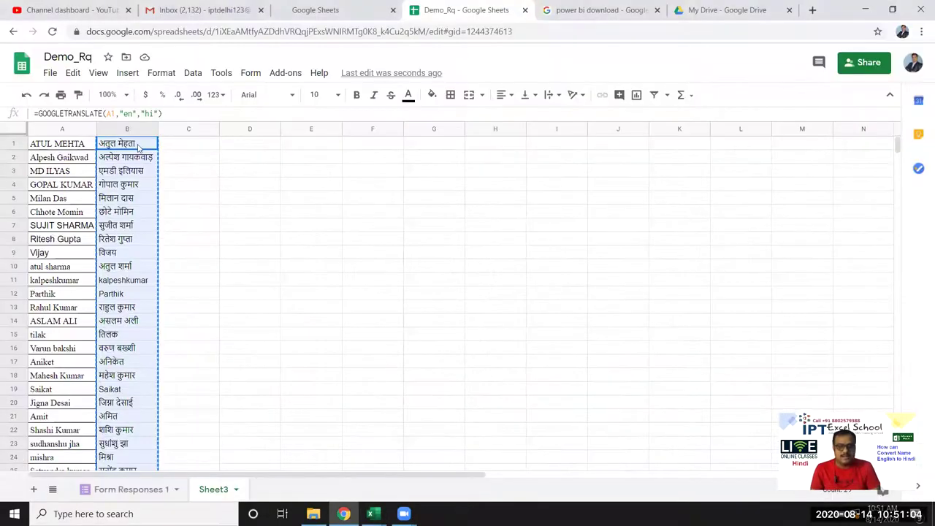
{"action": "left_click", "coordinate": [138, 146]}
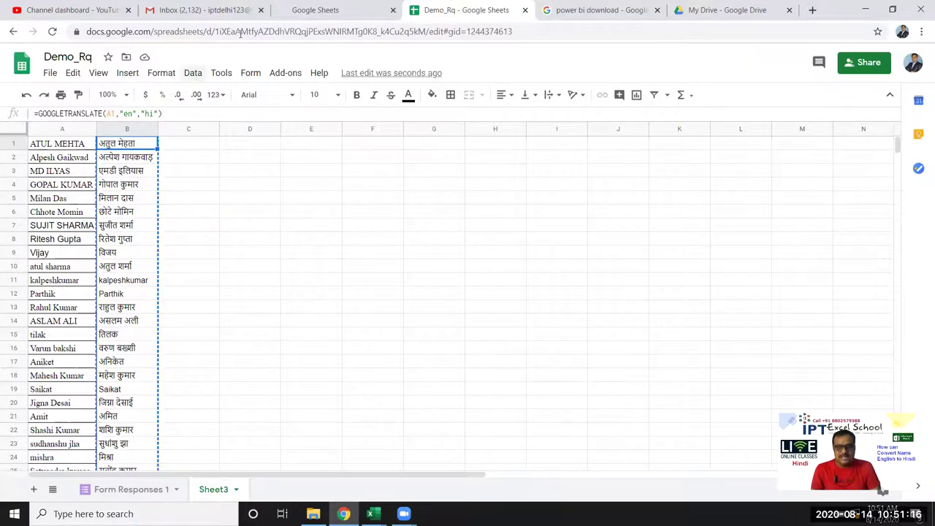
{"action": "left_click", "coordinate": [309, 144]}
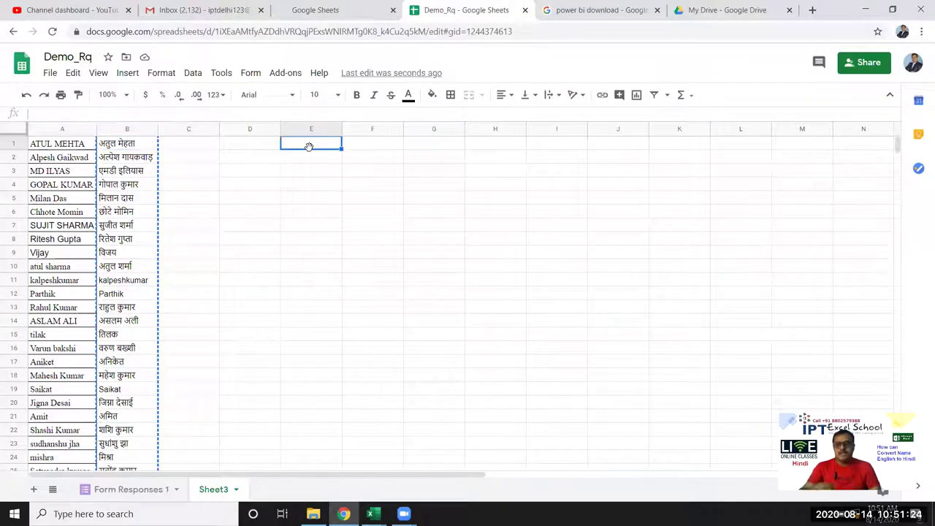